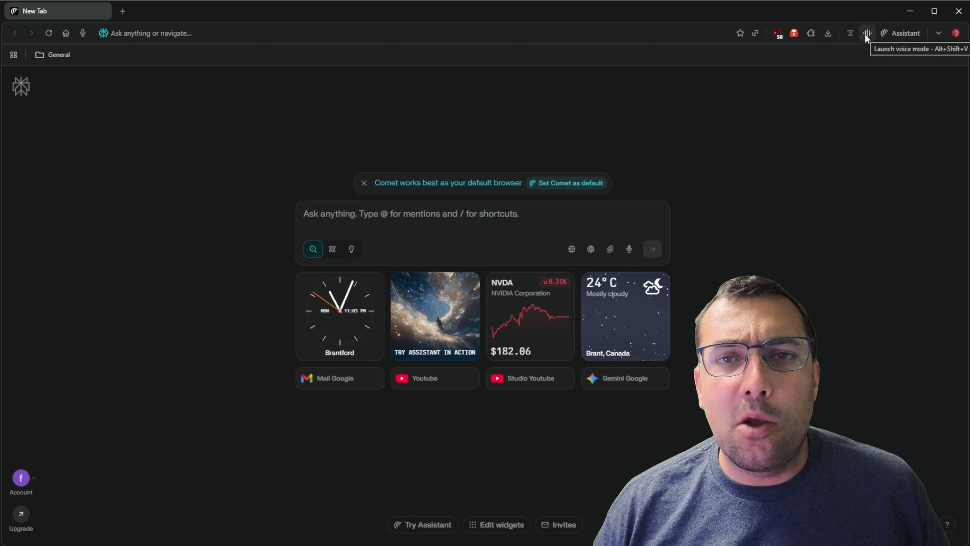
# - Launch Comet's voice mode from the address-bar microphone so the Assistant takes spoken requests
pyautogui.click(84, 34)
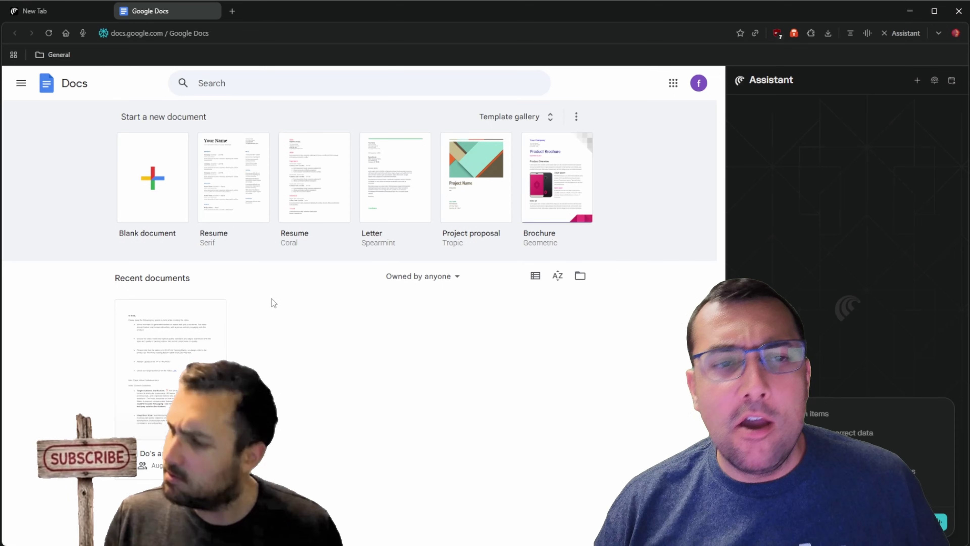
# - Create a blank Google Docs document and dismiss the 'Some items have moved' notice
pyautogui.click(164, 184)
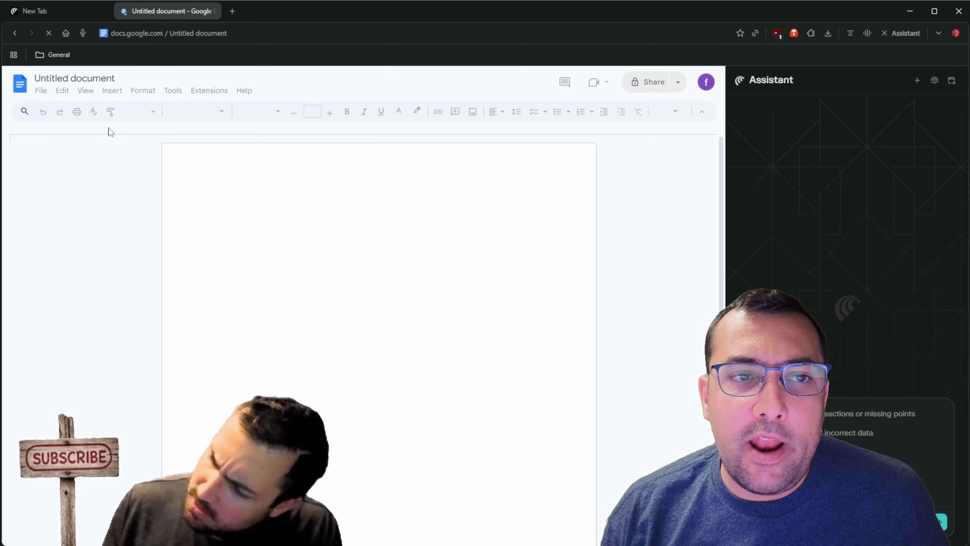
pyautogui.click(290, 194)
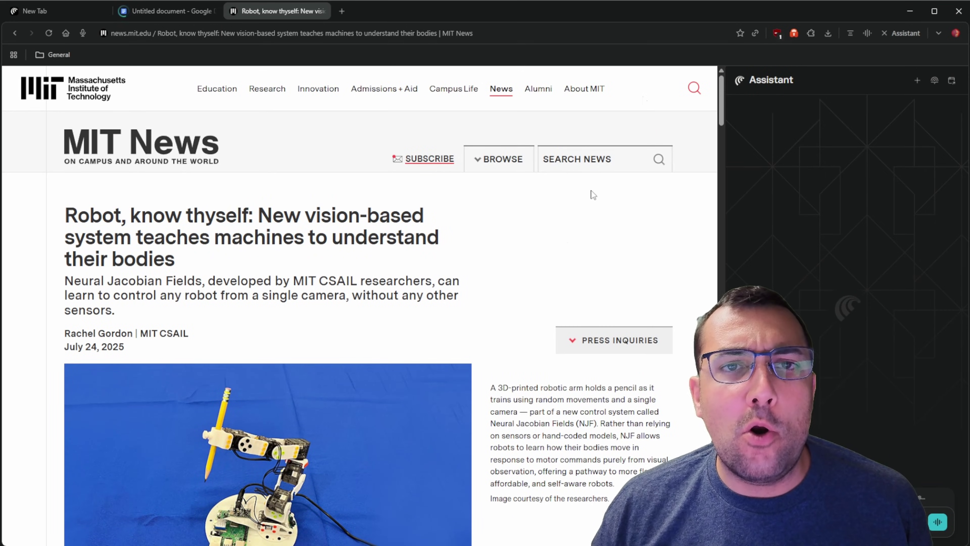
# - Have the Assistant summarize the MIT News article and review the steps it took
pyautogui.click(849, 34)
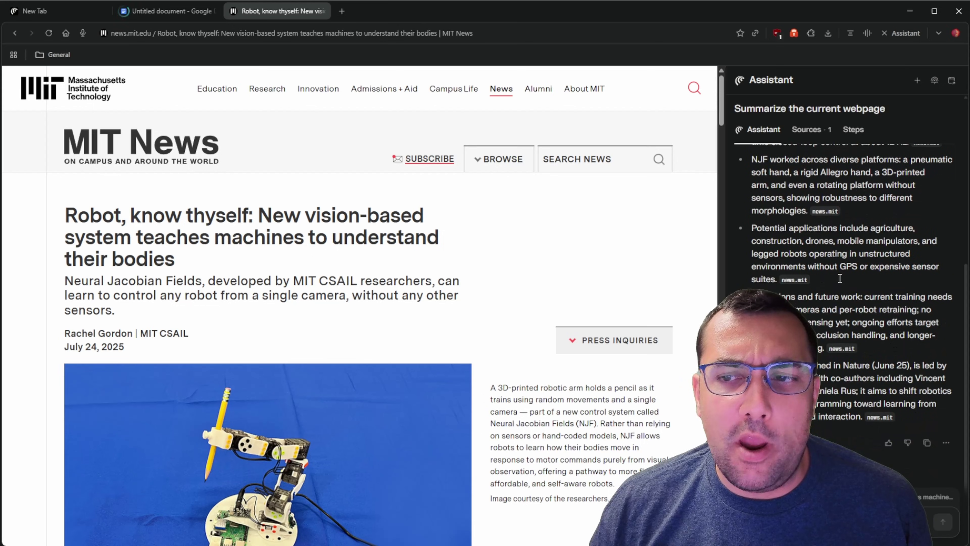
pyautogui.click(851, 130)
pyautogui.click(782, 153)
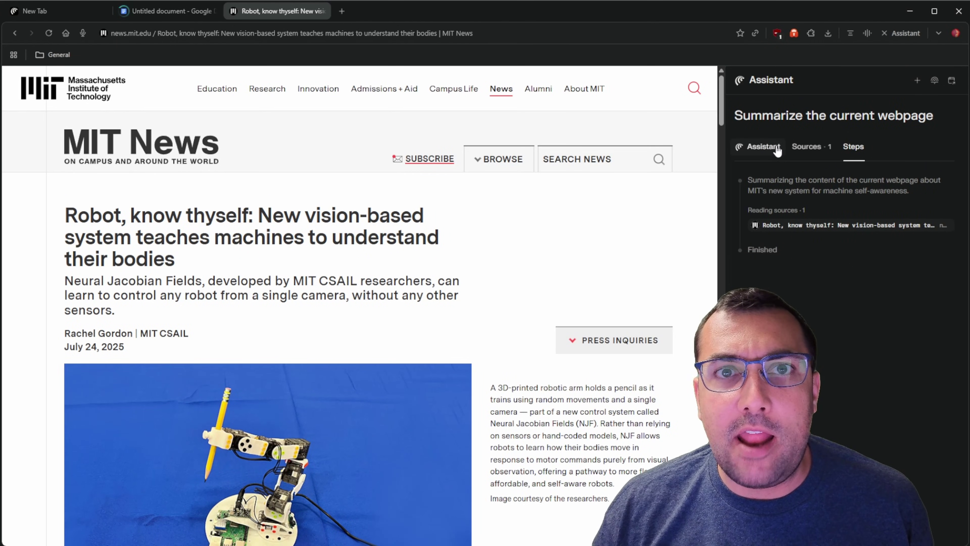
# - Ask the Assistant to 'add this to our google doc and cite the sources', then view the document
pyautogui.write('add this to our google doc and cite the sources')
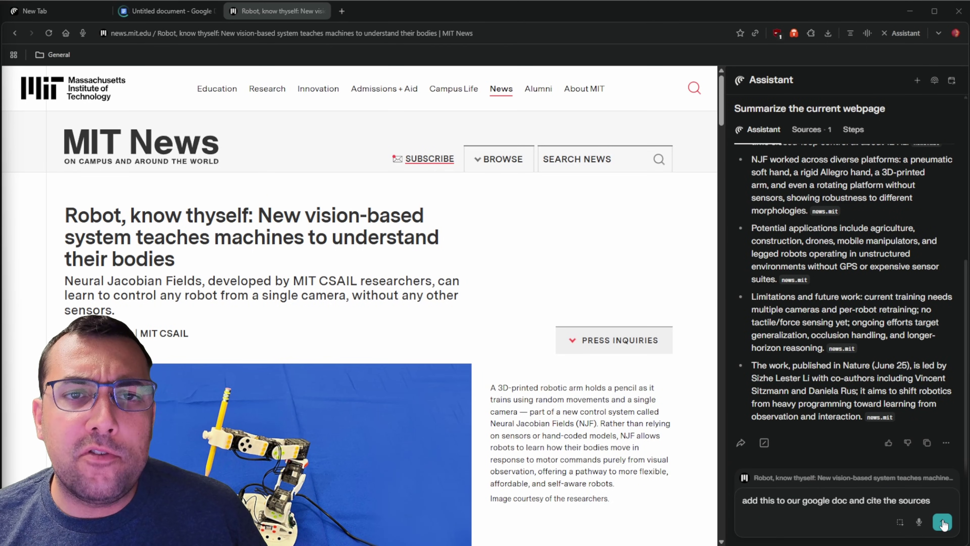
pyautogui.click(943, 523)
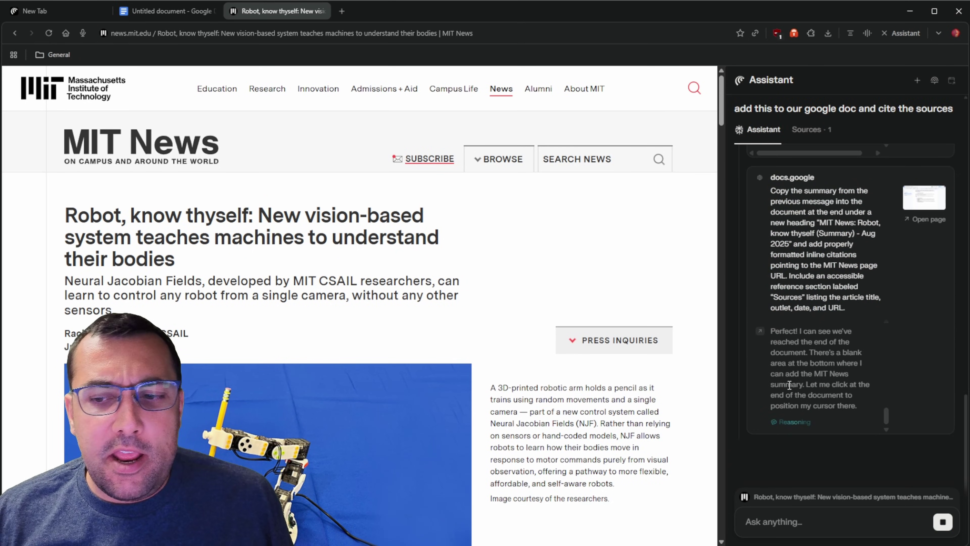
pyautogui.click(161, 14)
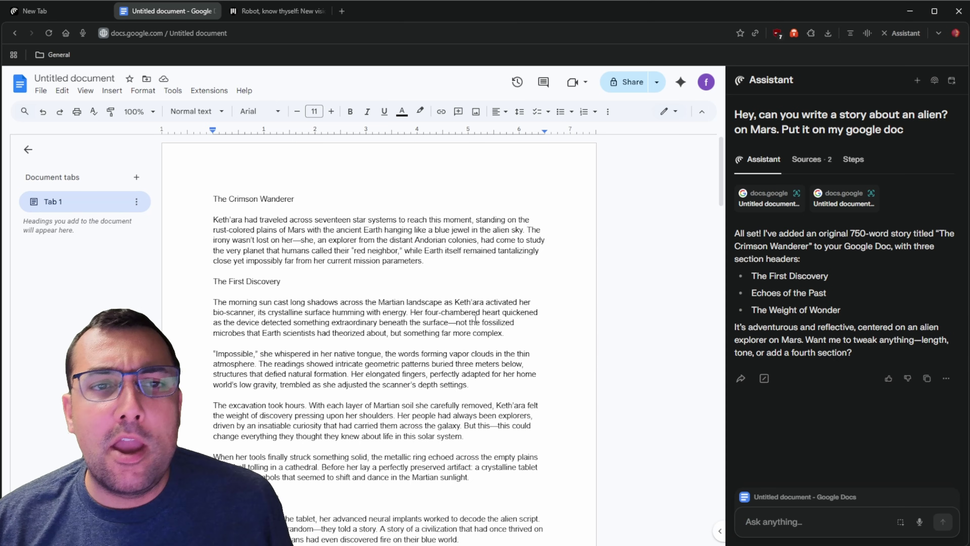
# - Scroll through 'The Crimson Wanderer' story, then go back to the MIT News article
pyautogui.scroll(-20, 374, 233)
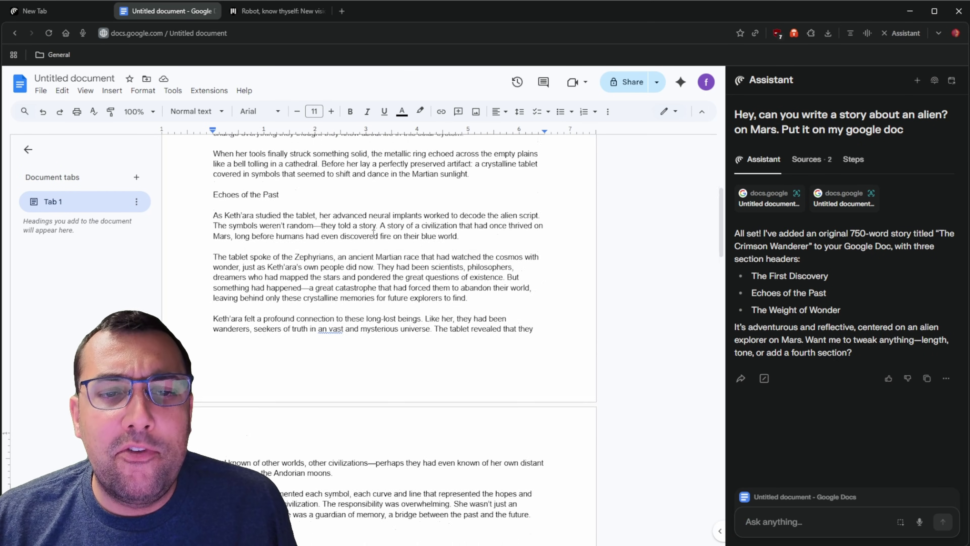
pyautogui.scroll(-15, 369, 234)
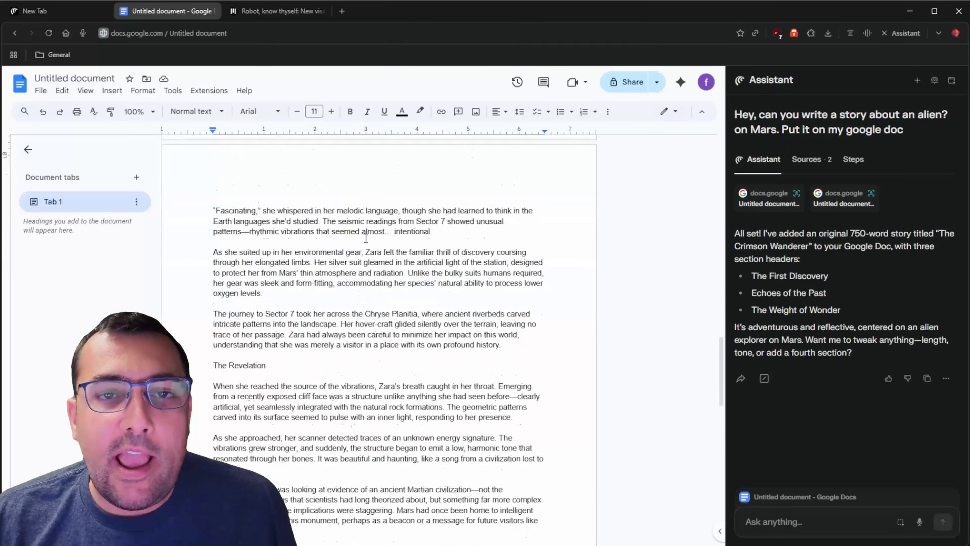
pyautogui.scroll(-8, 366, 238)
pyautogui.scroll(20, 366, 238)
pyautogui.scroll(20, 366, 238)
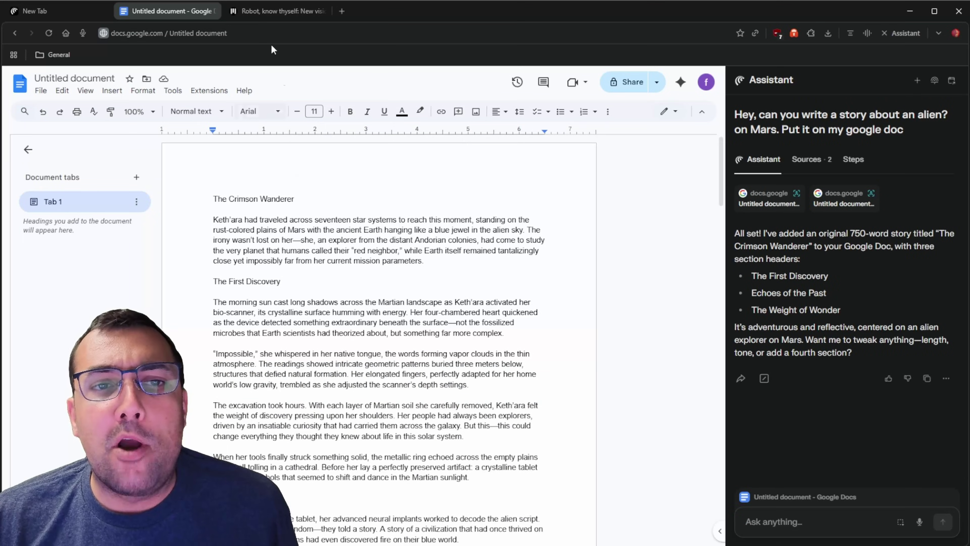
pyautogui.click(269, 11)
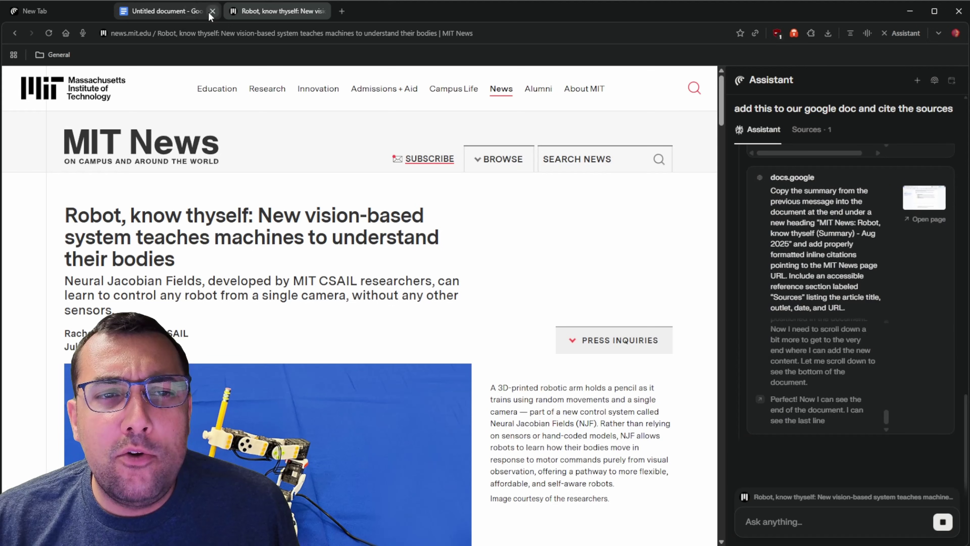
# - Close the untitled story document while the Assistant writes the cited summary into the doc
pyautogui.click(212, 11)
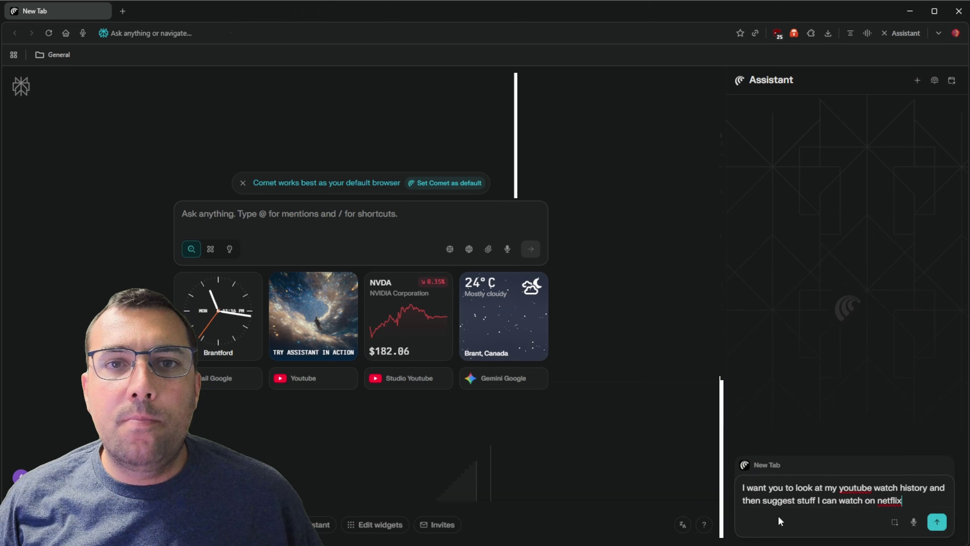
# - Send the Assistant the request to review YouTube watch history back to July 25 for Netflix suggestions
pyautogui.press('Return')
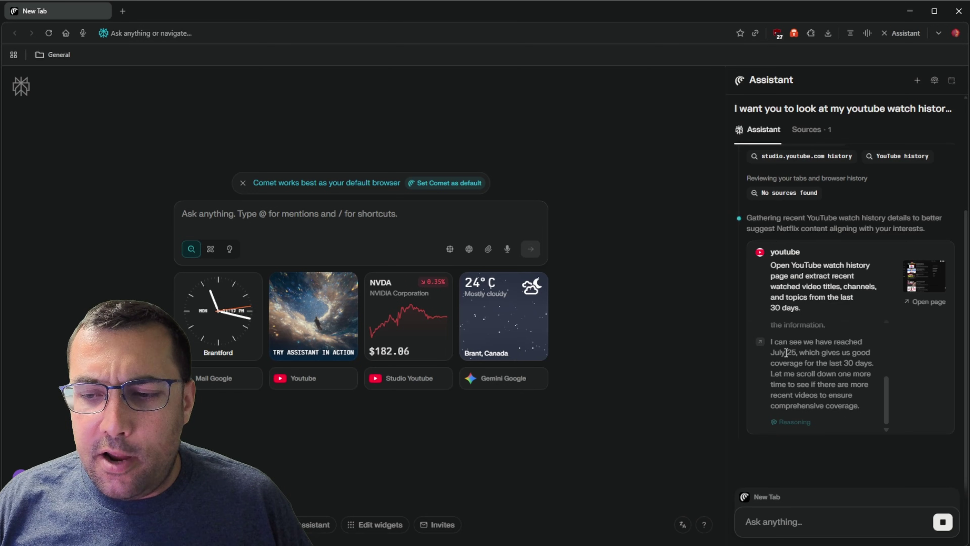
# - Scroll the Assistant's step list to confirm the YouTube watch-history task succeeded
pyautogui.scroll(2, 810, 355)
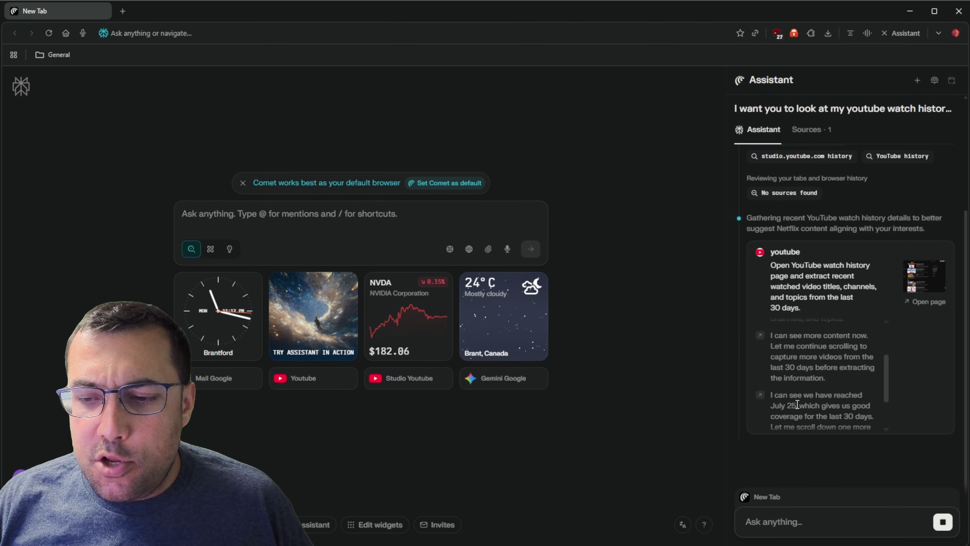
pyautogui.scroll(3, 811, 410)
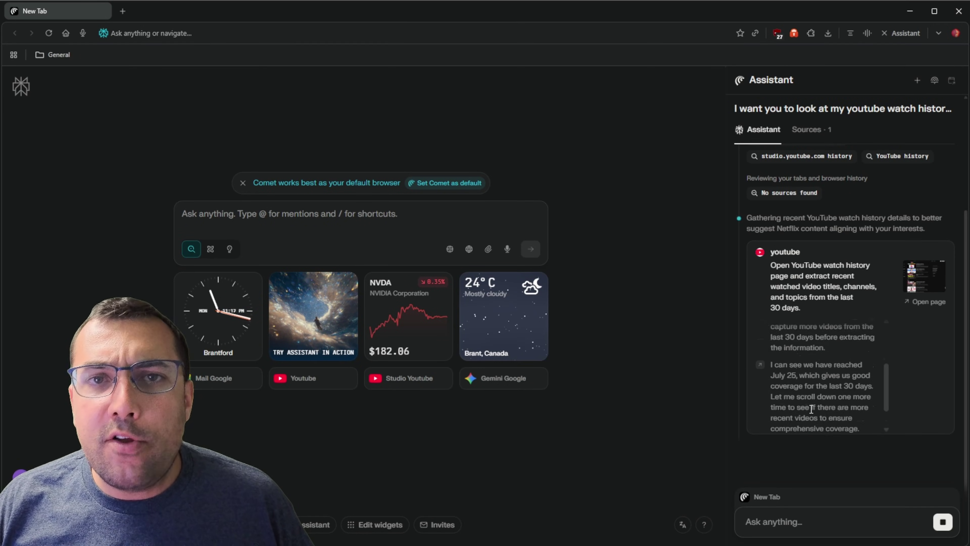
pyautogui.scroll(-5, 804, 398)
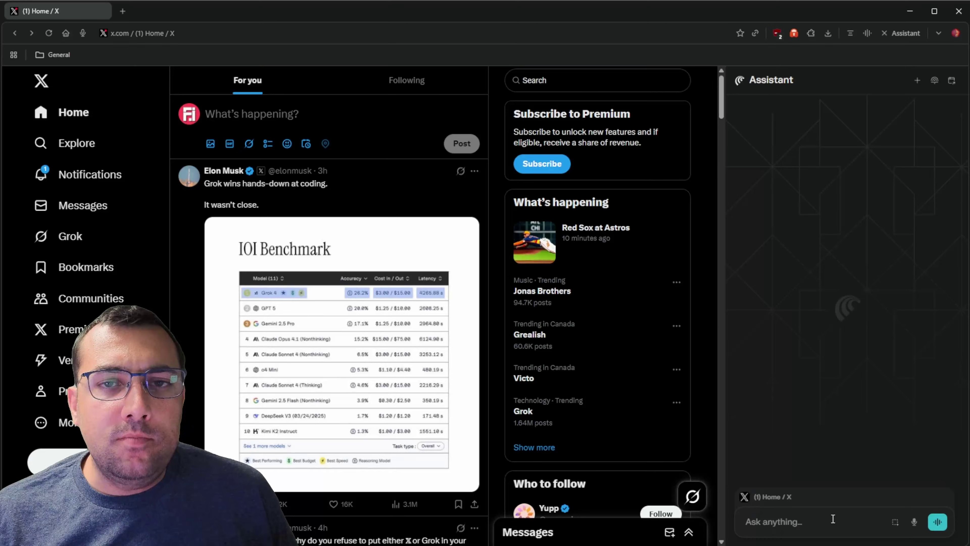
# - Have the Assistant draft a post about trying Comet Assistant, drop the hashtag suggestion, and publish it
pyautogui.click(833, 518)
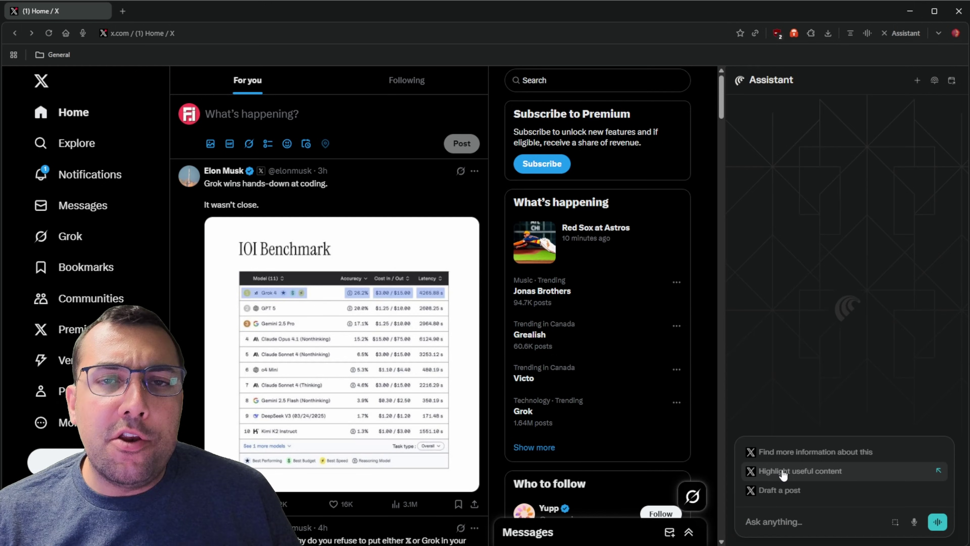
pyautogui.click(807, 494)
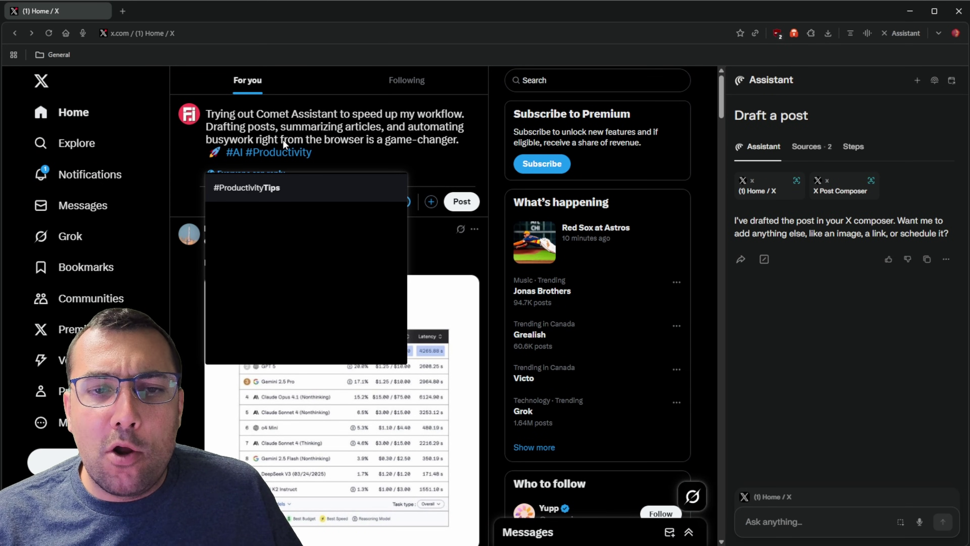
pyautogui.click(359, 157)
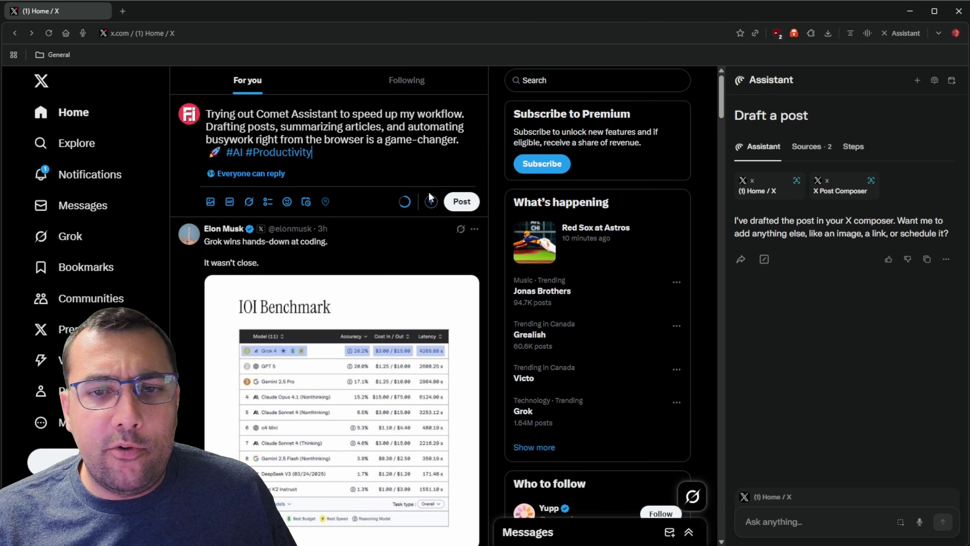
pyautogui.click(469, 206)
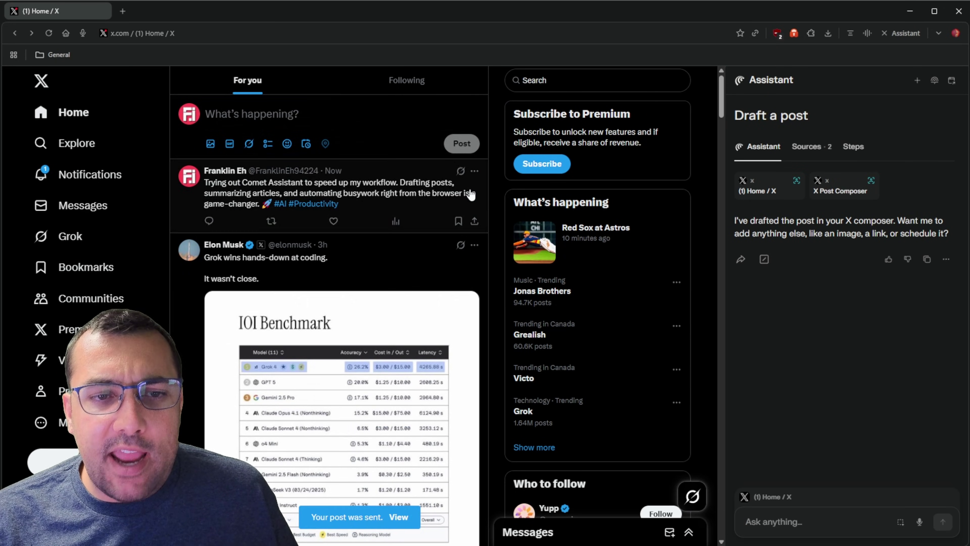
# - Ask the Assistant 'can you make a tweet about GPT5'
pyautogui.click(783, 521)
pyautogui.write('can you make a tweet about GPT5')
pyautogui.press('Return')
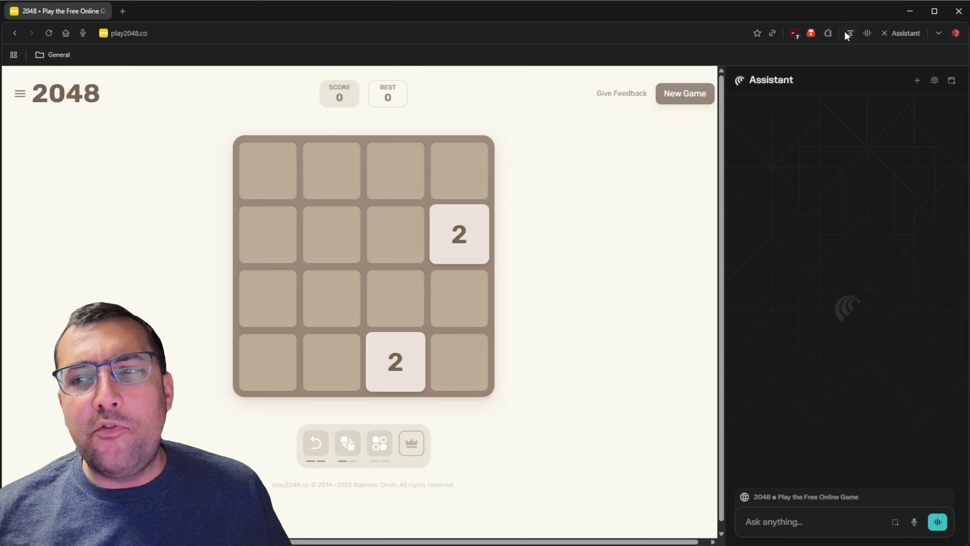
# - Start a voice conversation with the Assistant and play 2048 moves up, left, left, up, right
pyautogui.click(866, 30)
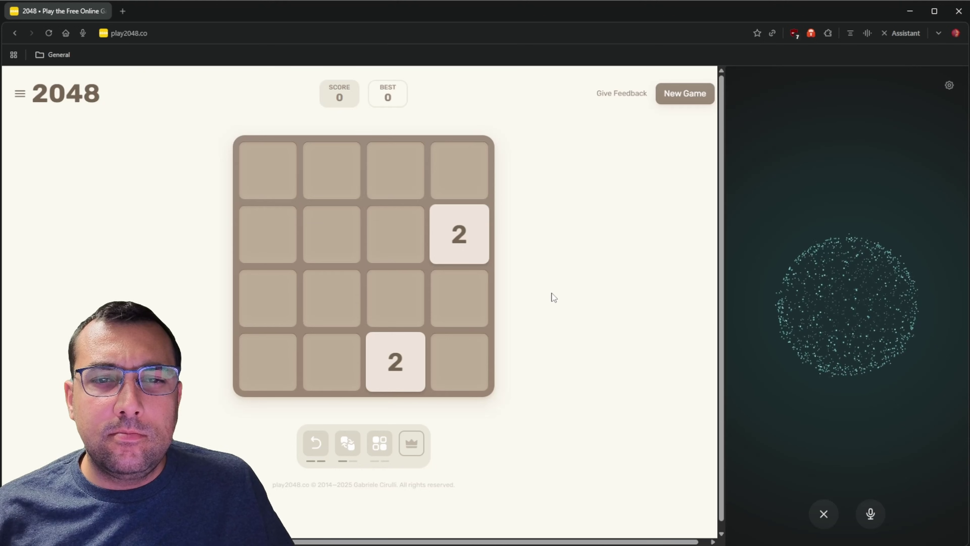
pyautogui.press('Up')
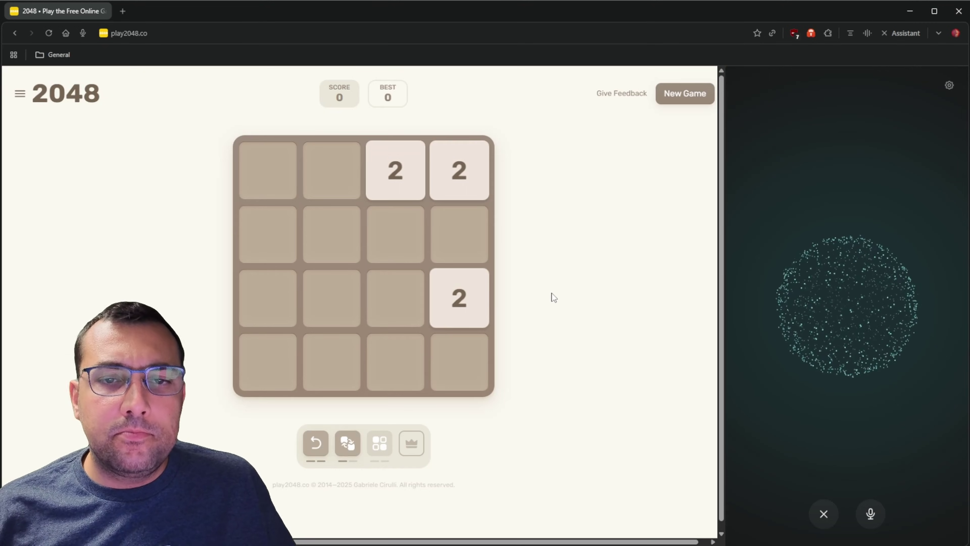
pyautogui.press('Left')
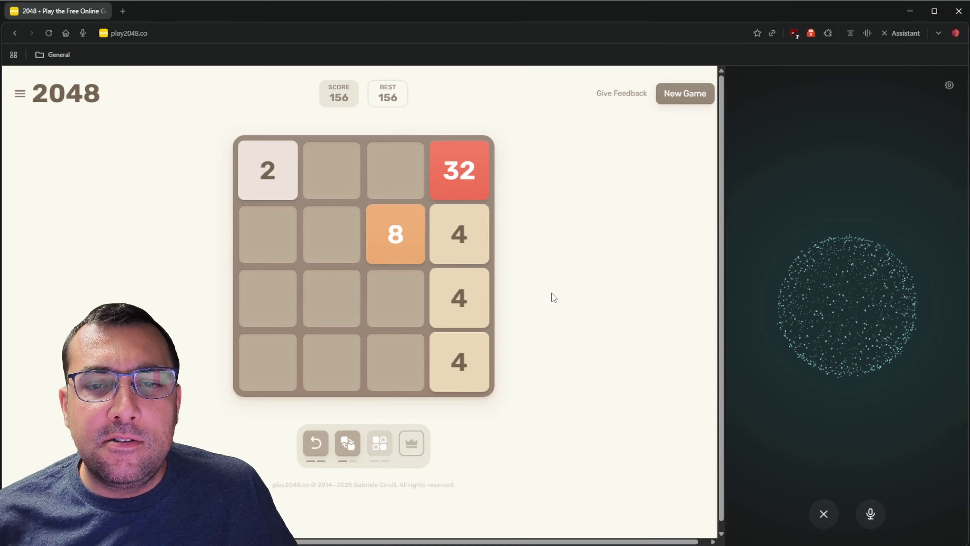
pyautogui.press('Left')
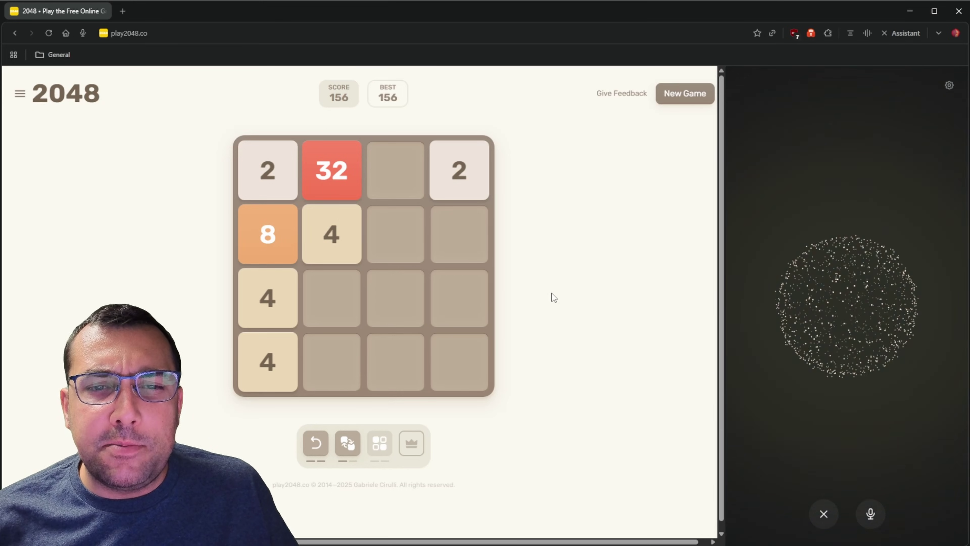
pyautogui.press('Up')
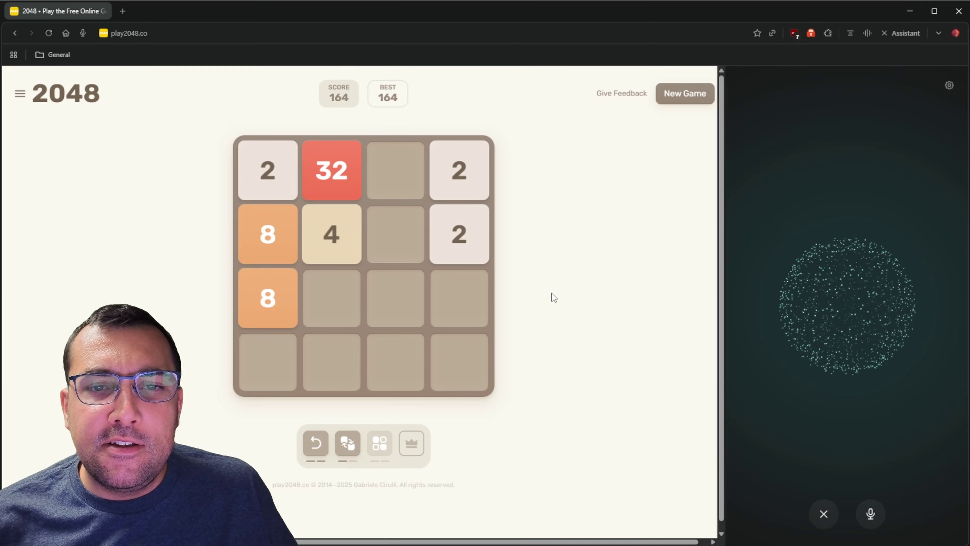
pyautogui.press('Right')
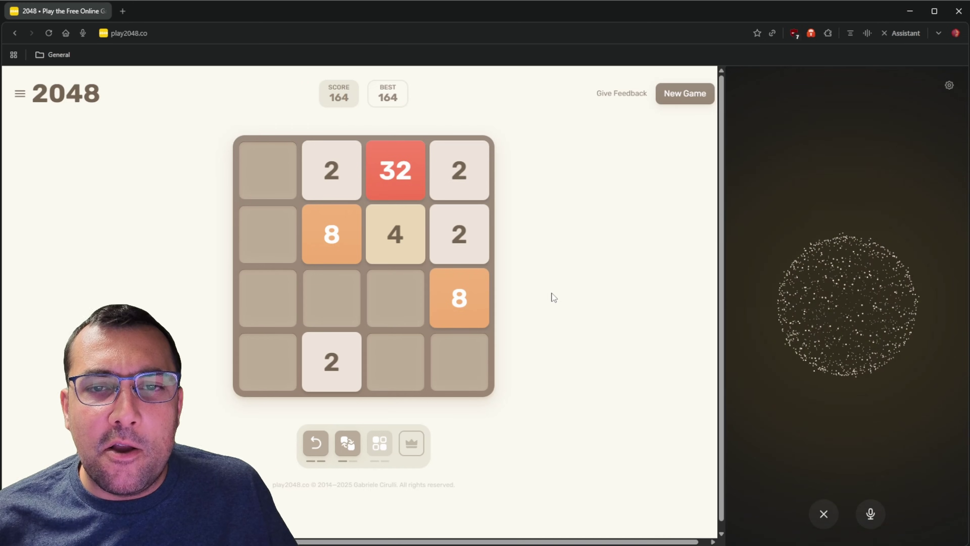